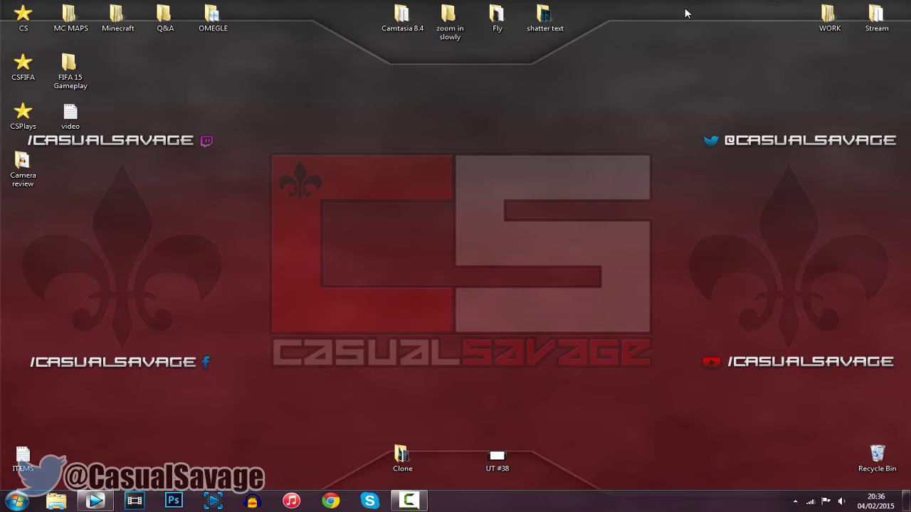
Bring up Vegas Pro and scrub through the motorcycle image event around 5 seconds.
click(95, 501)
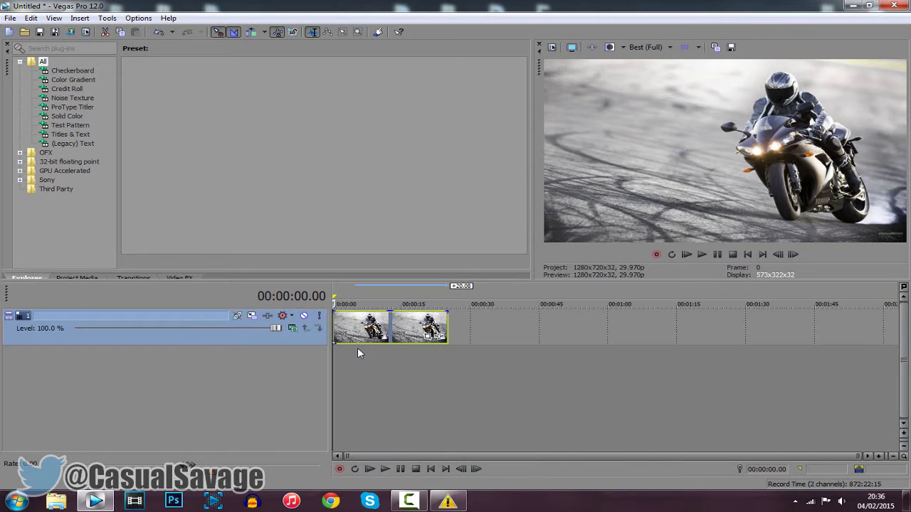
click(355, 343)
drag(356, 335, 390, 330)
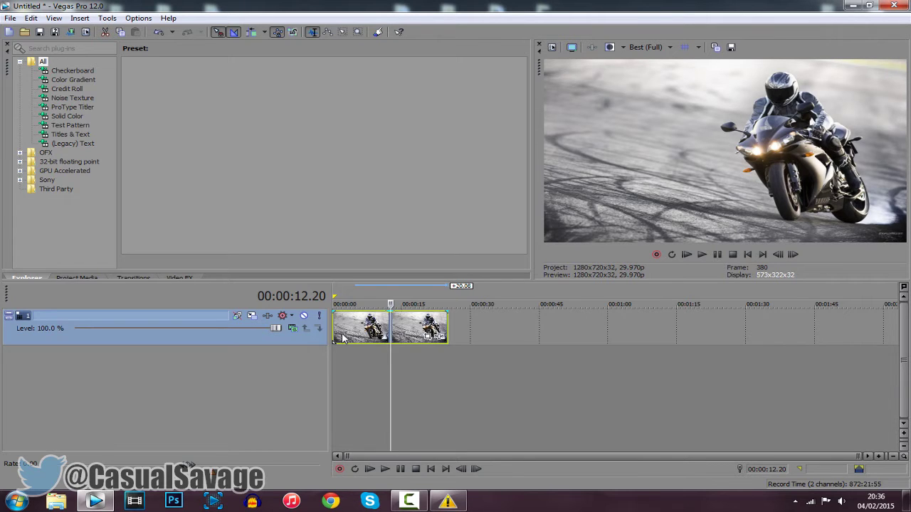
Trim the image event's end, then extend it to about 56 s so the image loops.
click(380, 331)
drag(447, 333, 380, 334)
click(338, 328)
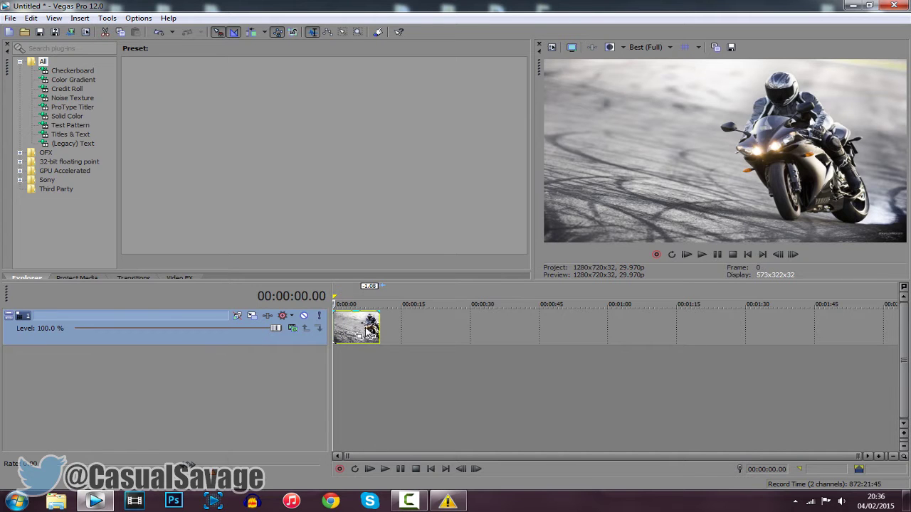
click(367, 329)
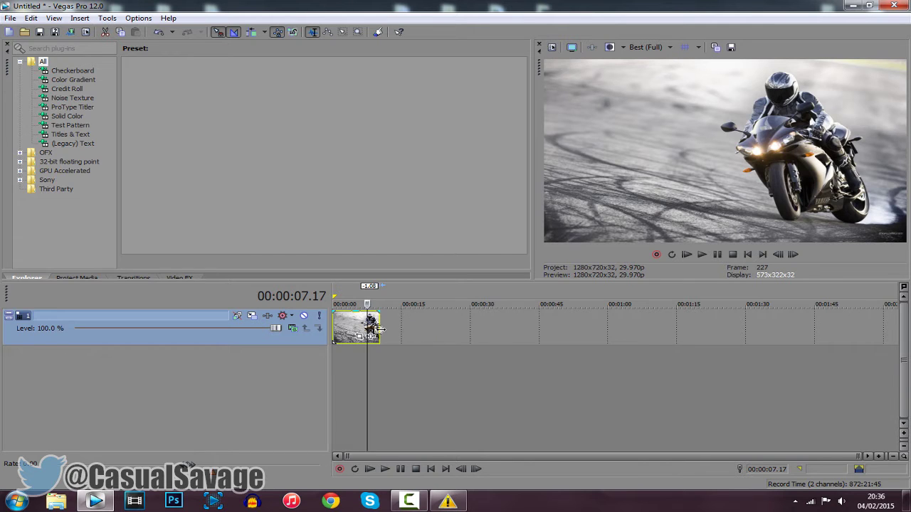
drag(379, 329, 619, 291)
Zoom the timeline and split the motorcycle event at 00:00:25.14 and 00:00:30.17.
click(448, 327)
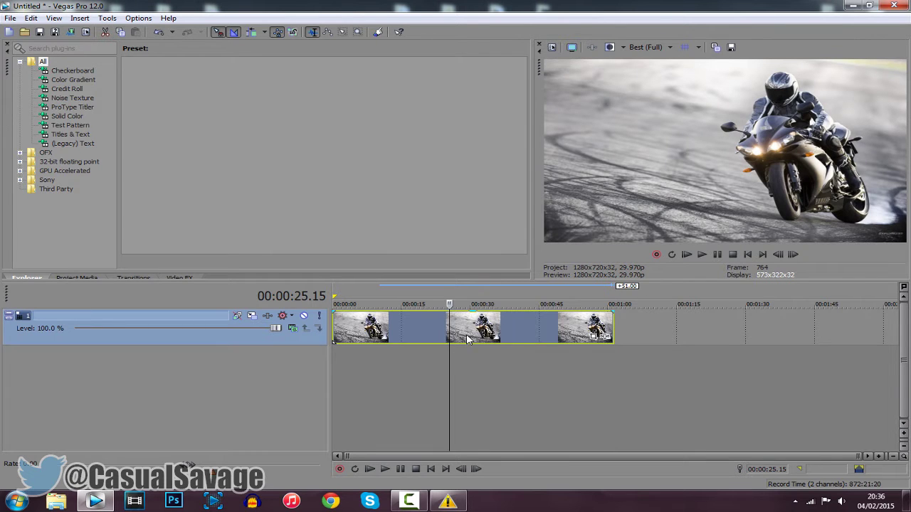
scroll(464, 332, up, 3)
click(607, 327)
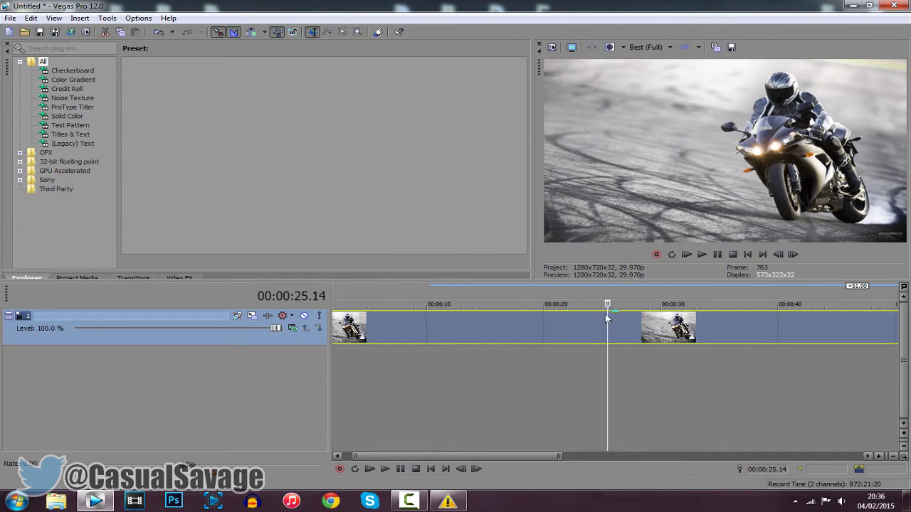
key(s)
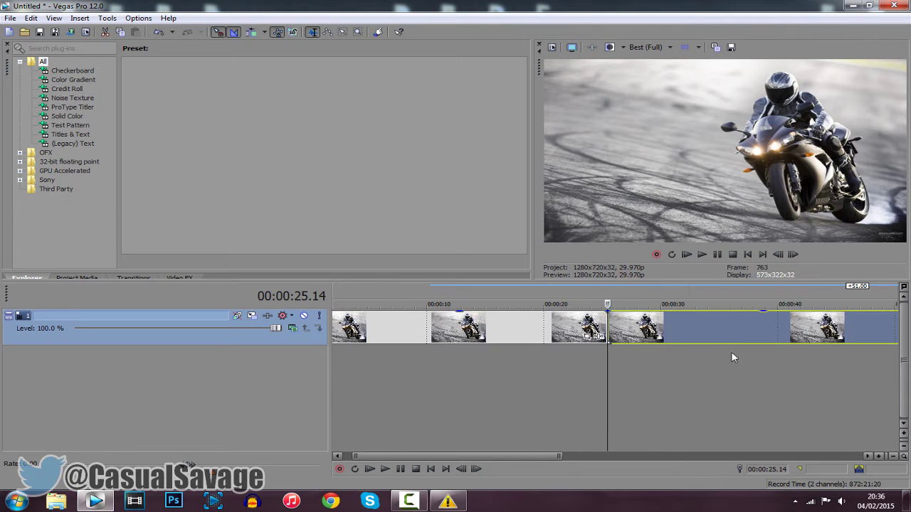
click(667, 331)
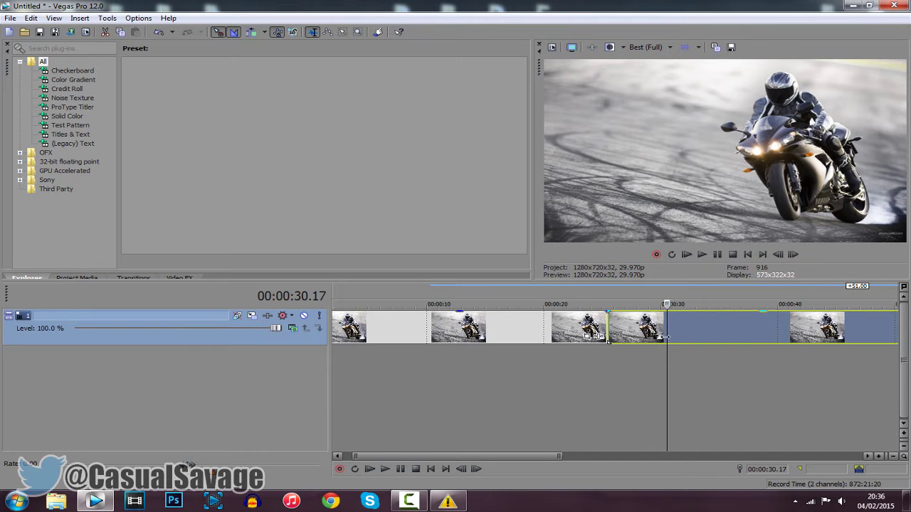
key(s)
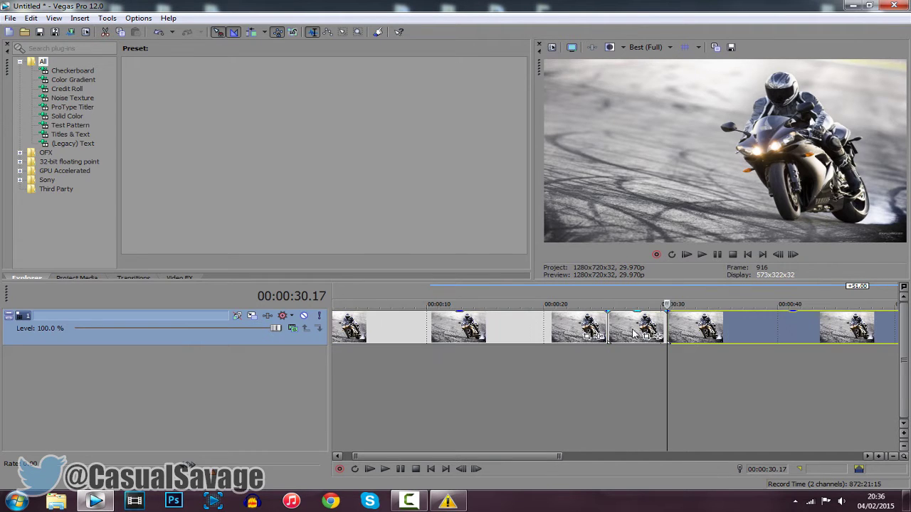
Drag the pieces apart to leave gaps and select the short middle section.
drag(709, 331, 647, 338)
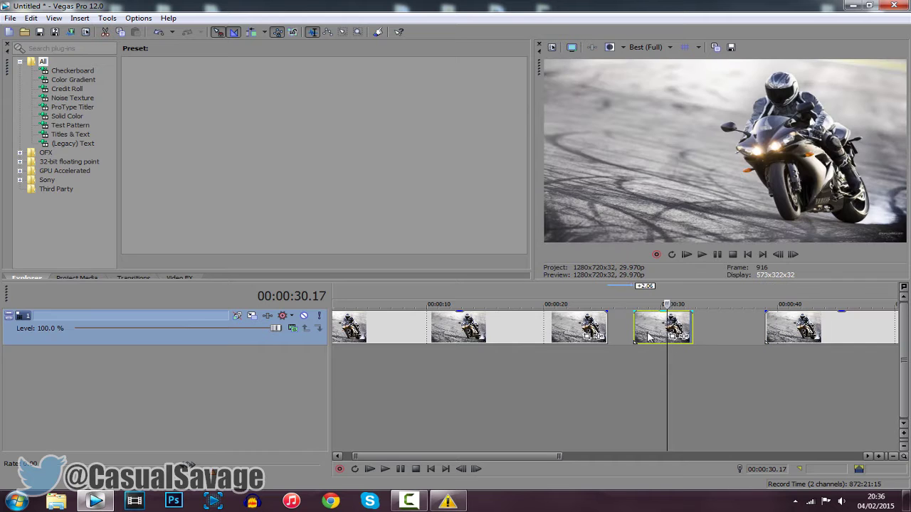
click(543, 324)
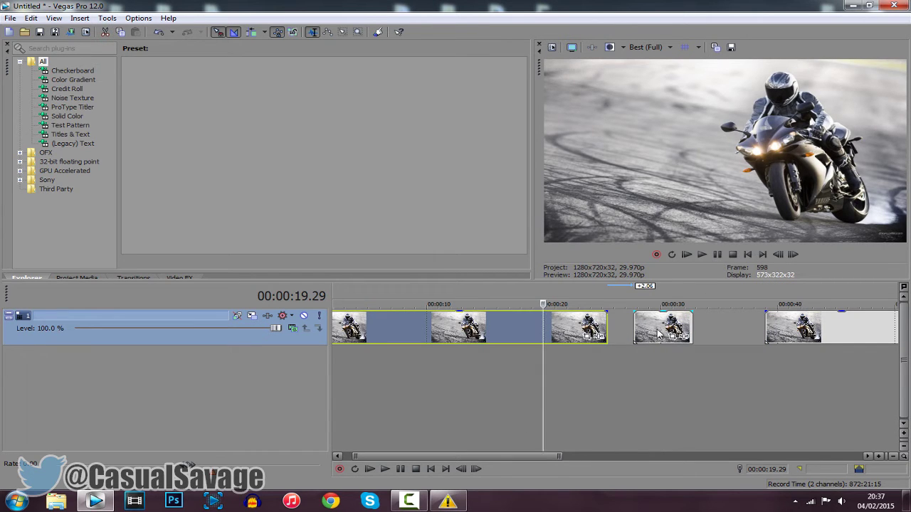
click(636, 333)
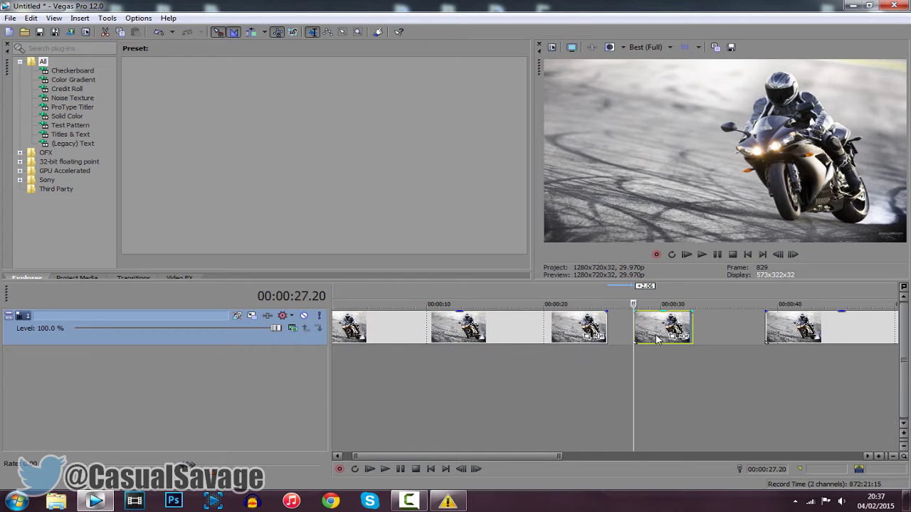
Open Event Pan/Crop for the short middle event in a floating Video Event FX window.
click(677, 338)
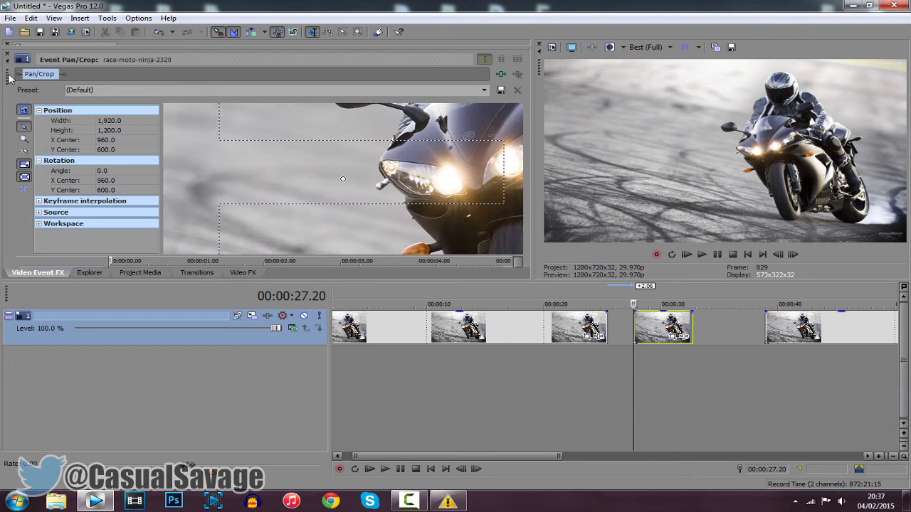
drag(10, 79, 69, 83)
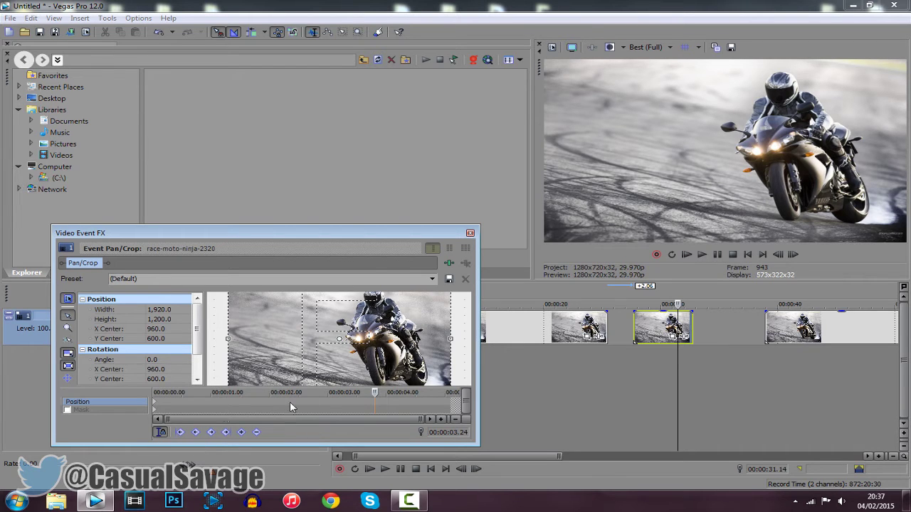
drag(373, 393, 337, 392)
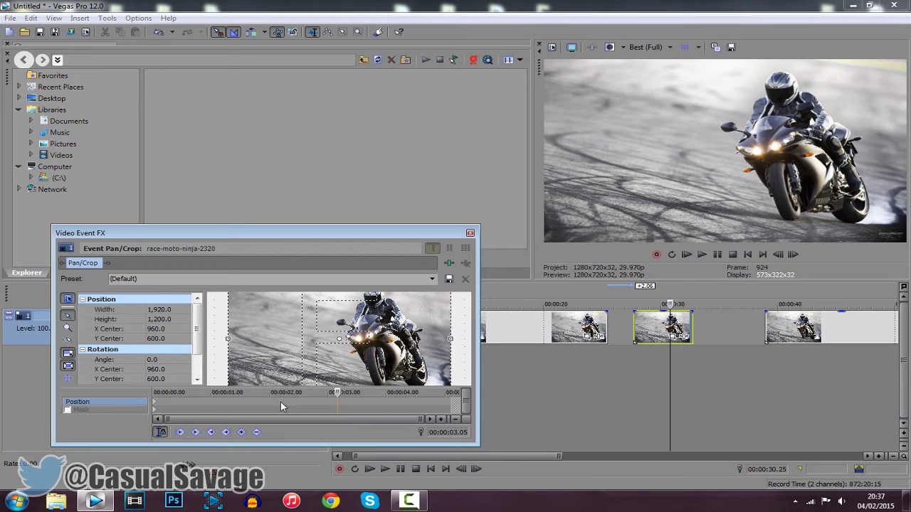
Check the short event's start and end, then set the Pan/Crop cursor to 00:00:04.08.
click(634, 327)
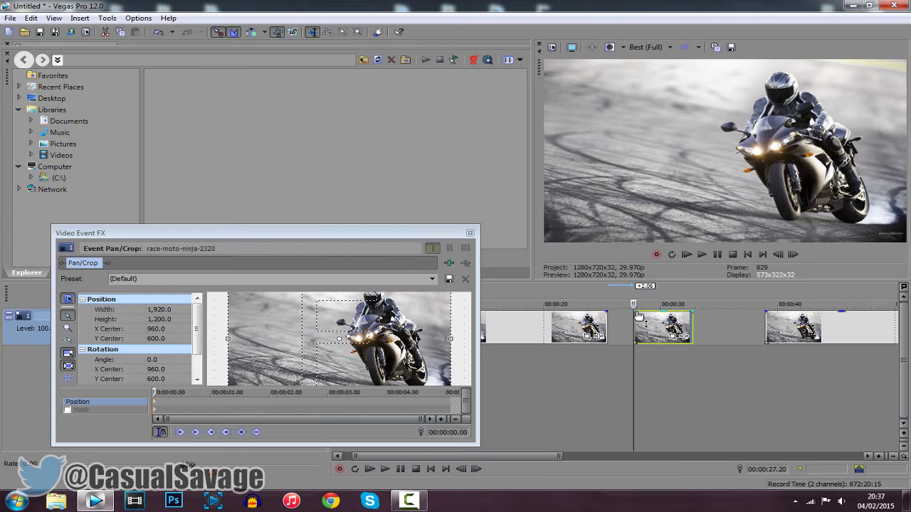
click(691, 325)
click(402, 405)
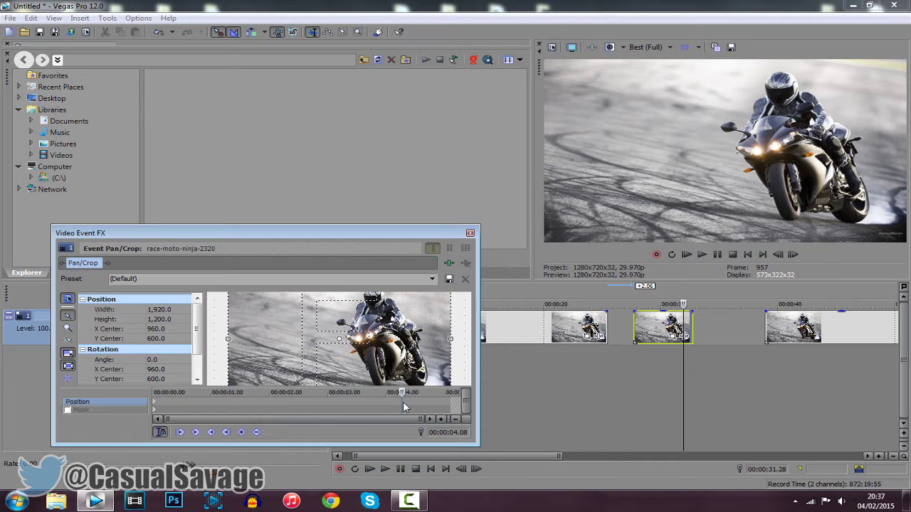
Shrink the crop to 47.0 × 29.4 over the Yamaha helmet logo, then close Pan/Crop.
scroll(387, 342, down, 4)
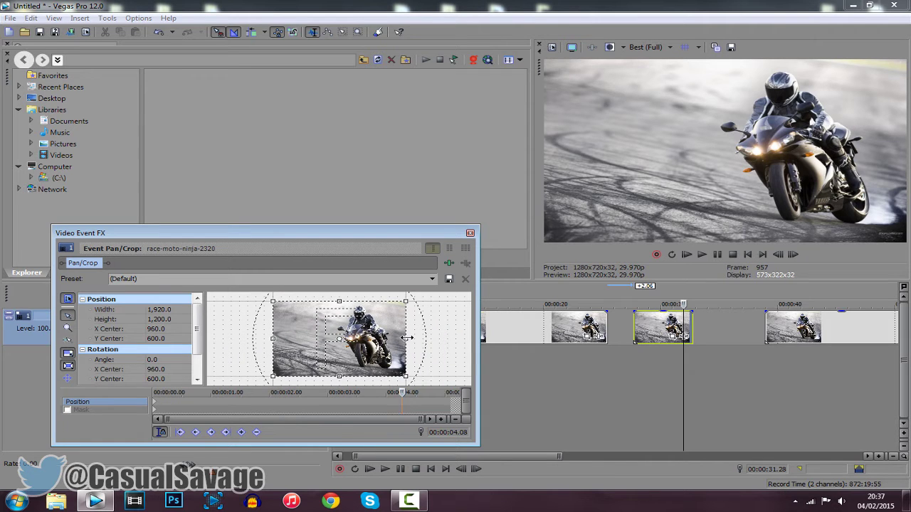
drag(408, 338, 365, 317)
scroll(357, 318, up, 4)
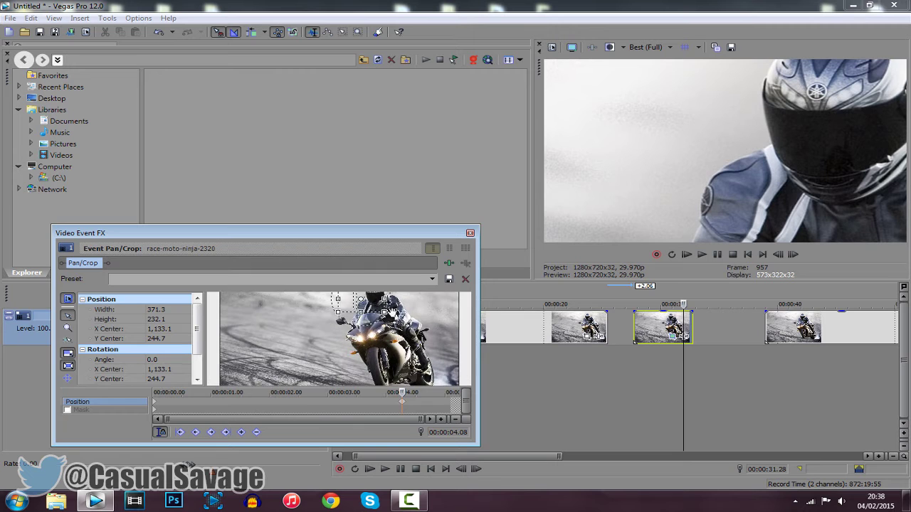
drag(377, 308, 366, 306)
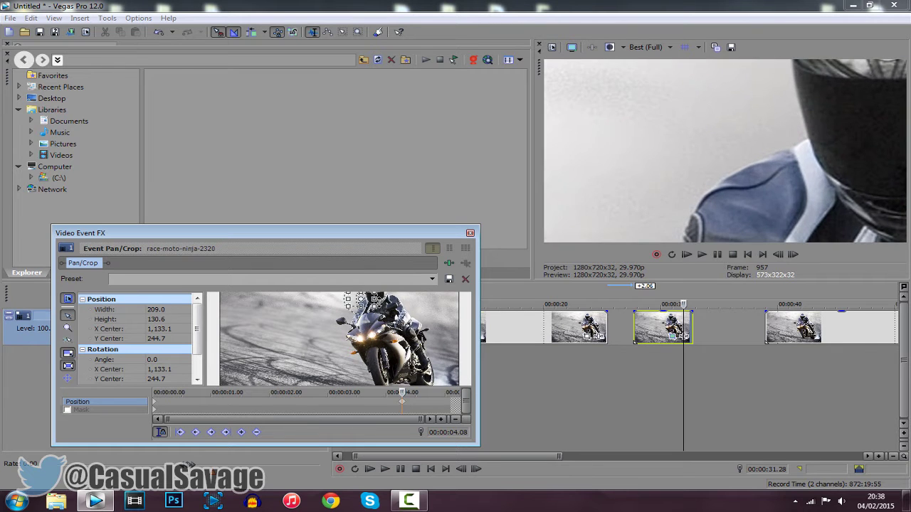
scroll(370, 320, down, 3)
scroll(380, 363, up, 2)
mouse_move(379, 339)
mouse_down()
mouse_move(401, 329)
mouse_move(388, 326)
mouse_up()
scroll(427, 341, up, 2)
scroll(427, 341, up, 5)
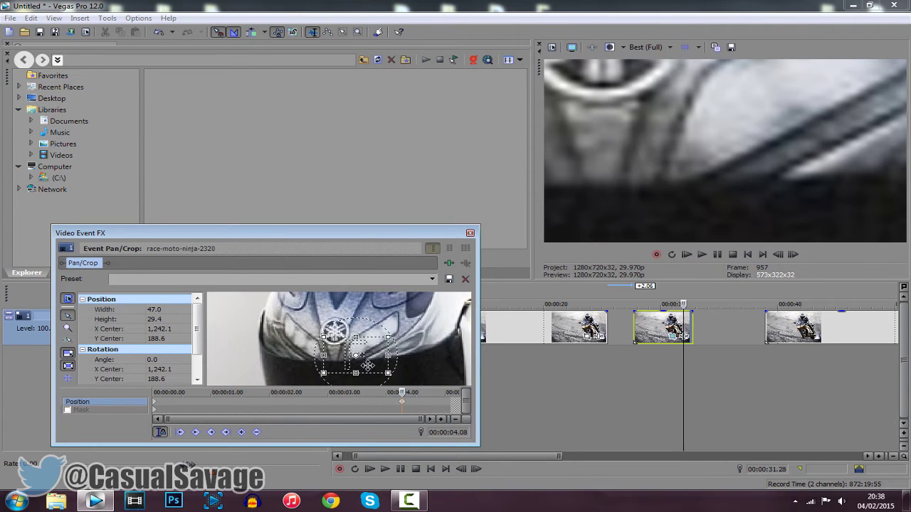
drag(370, 365, 351, 343)
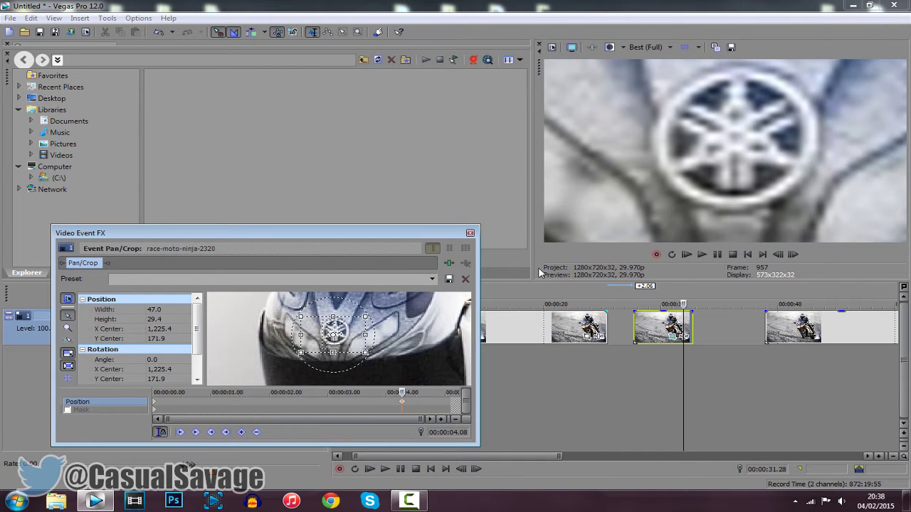
click(469, 233)
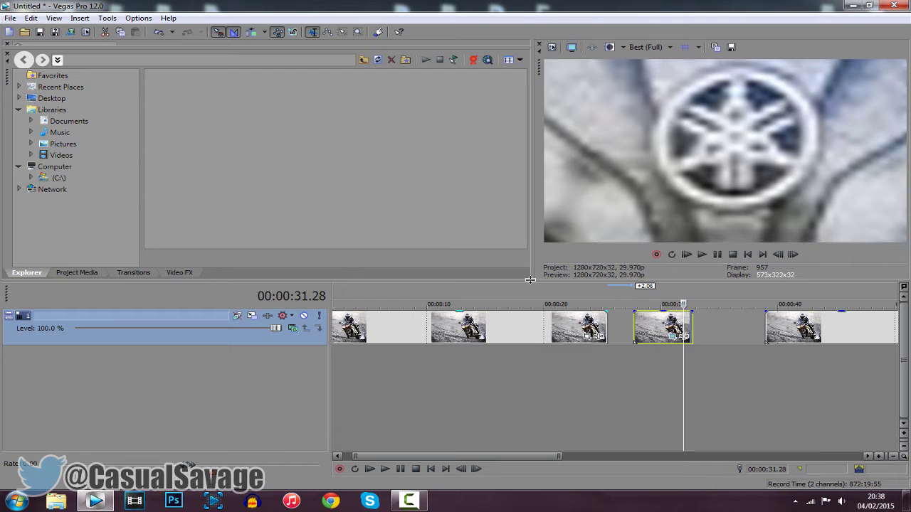
Slide the zoom clip and the last clip left to close the gaps.
click(635, 359)
drag(659, 335, 633, 336)
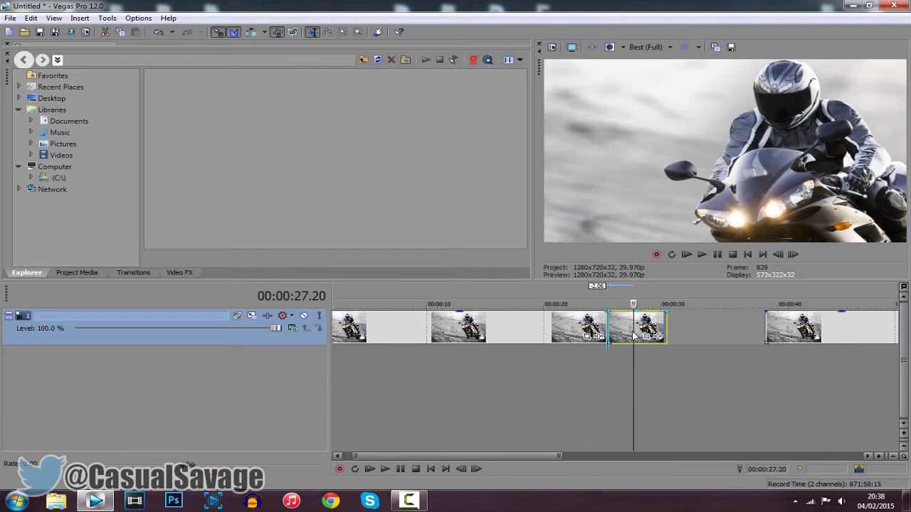
drag(787, 335, 690, 334)
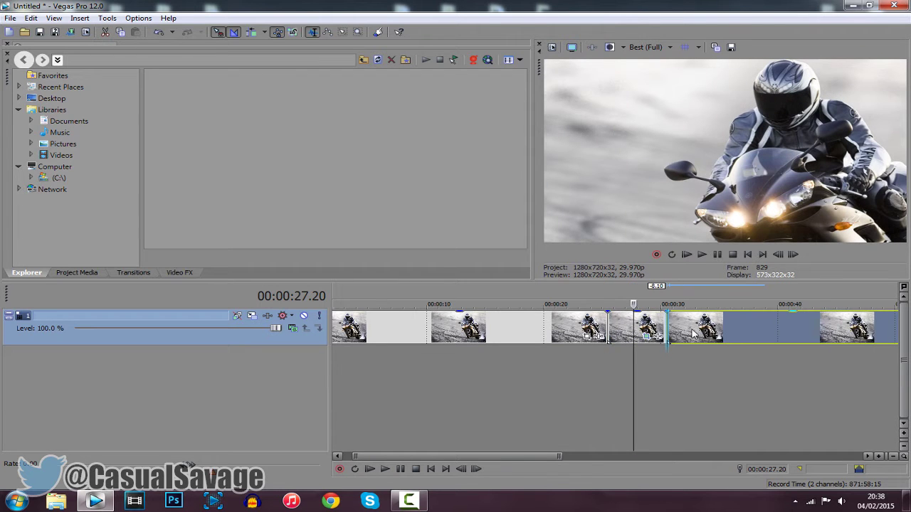
Play the sequence from 00:00:22.26 and stop it after reviewing the zoom.
click(593, 367)
click(579, 369)
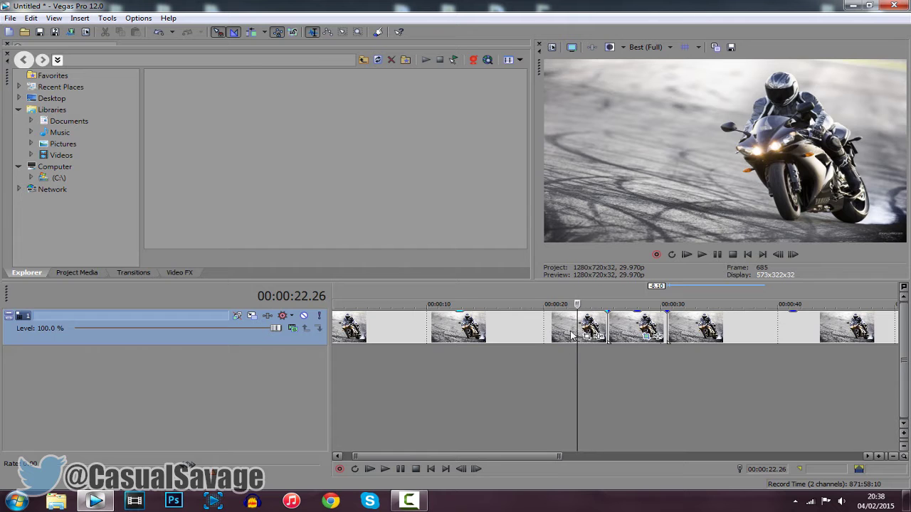
key(space)
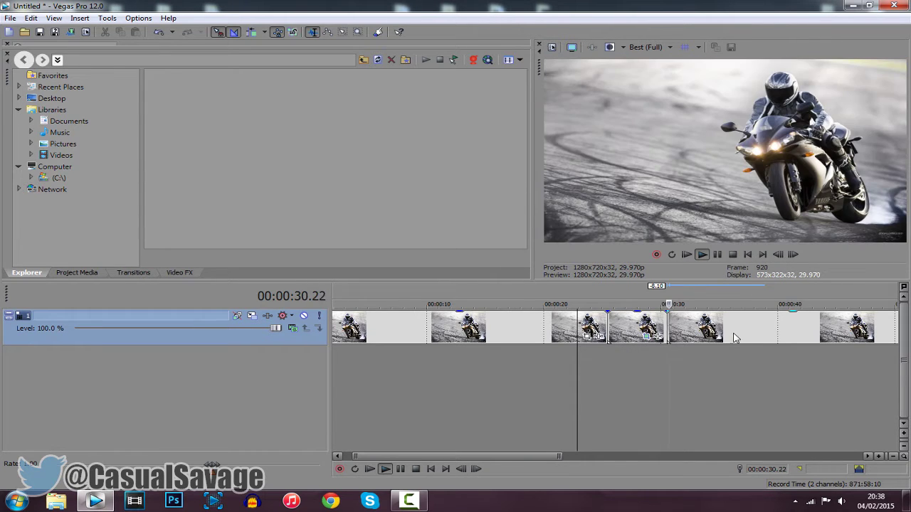
click(715, 260)
Move the last clip aside to make room and review the zoom clip's Pan/Crop settings.
drag(684, 322, 467, 320)
scroll(702, 342, down, 3)
scroll(501, 342, up, 4)
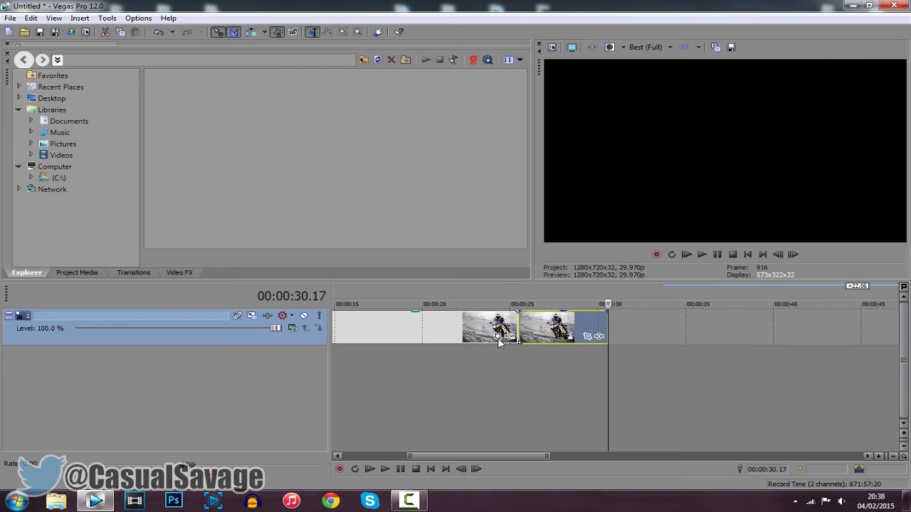
click(589, 338)
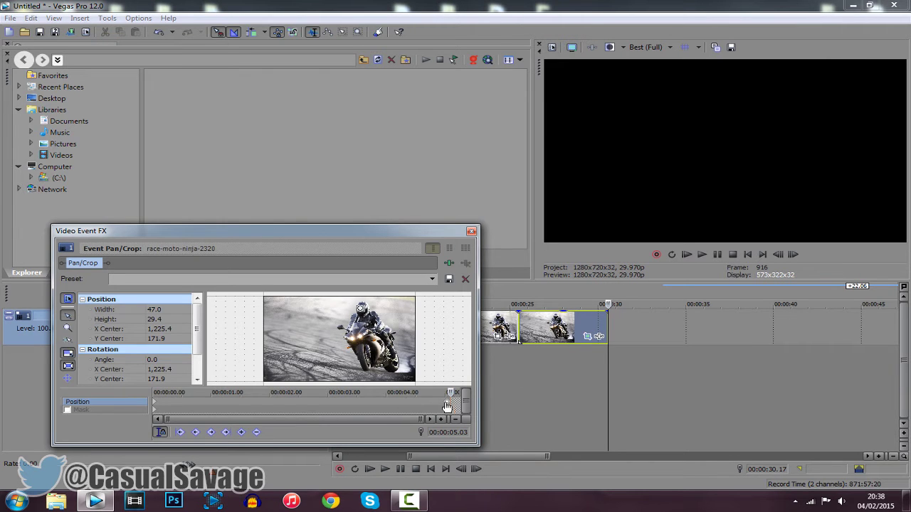
click(470, 232)
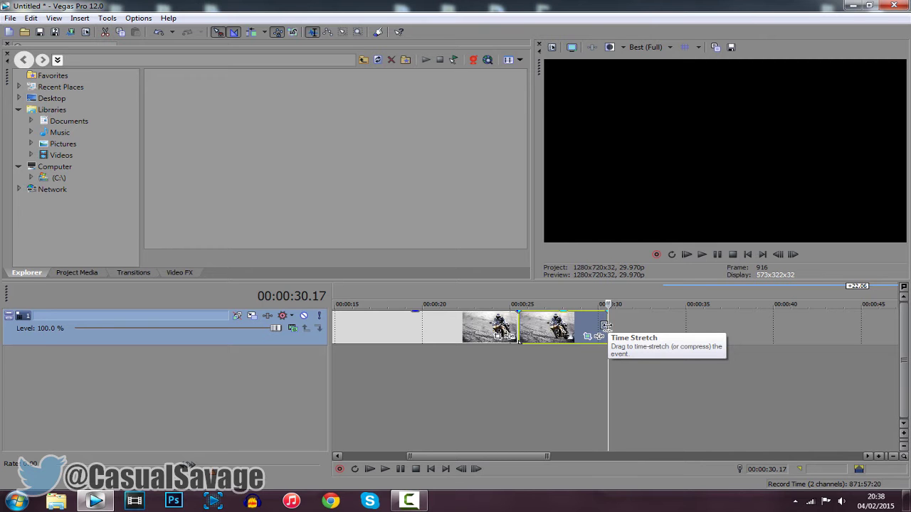
Time-stretch the zoom clip to run until about 00:00:45, then set playback to 00:00:21.00.
drag(604, 326, 778, 356)
scroll(778, 355, down, 3)
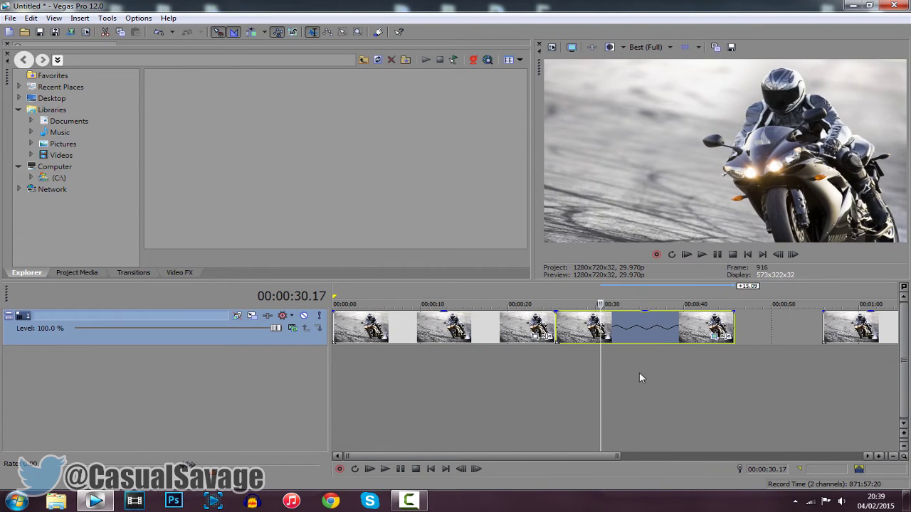
click(516, 355)
Butt the last clip against the stretched zoom clip and play the slow zoom from 21 s through 42 s.
drag(859, 320, 763, 332)
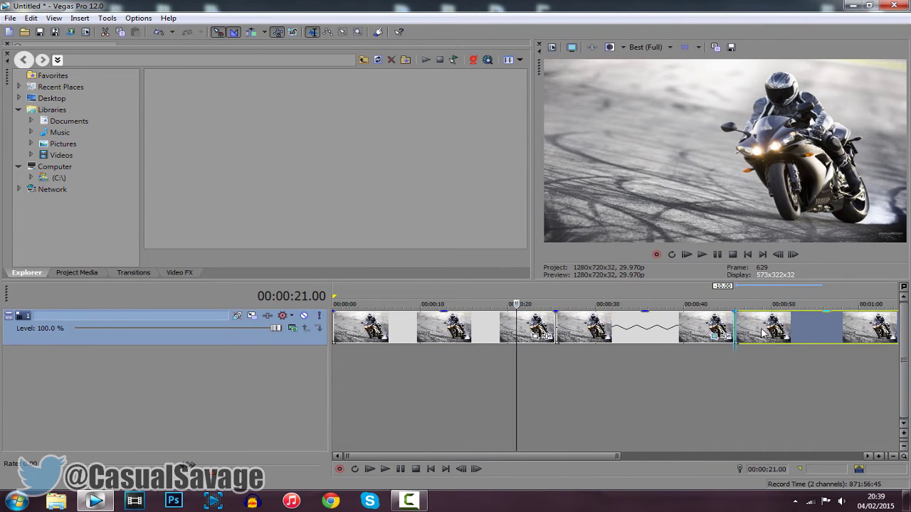
key(space)
click(600, 323)
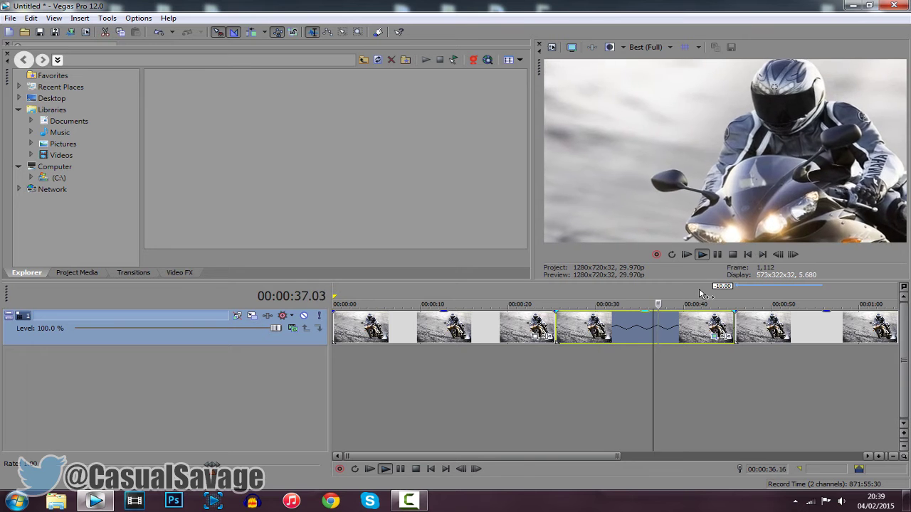
click(701, 295)
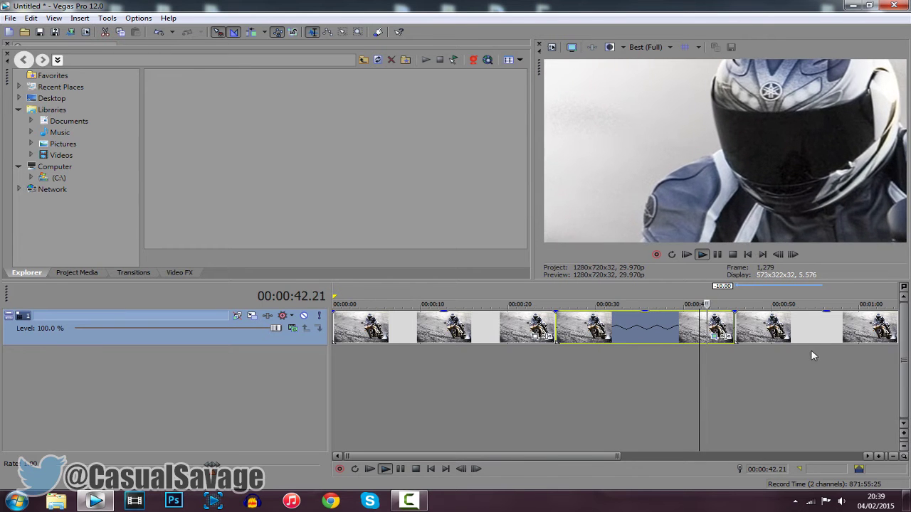
scroll(609, 332, down, 3)
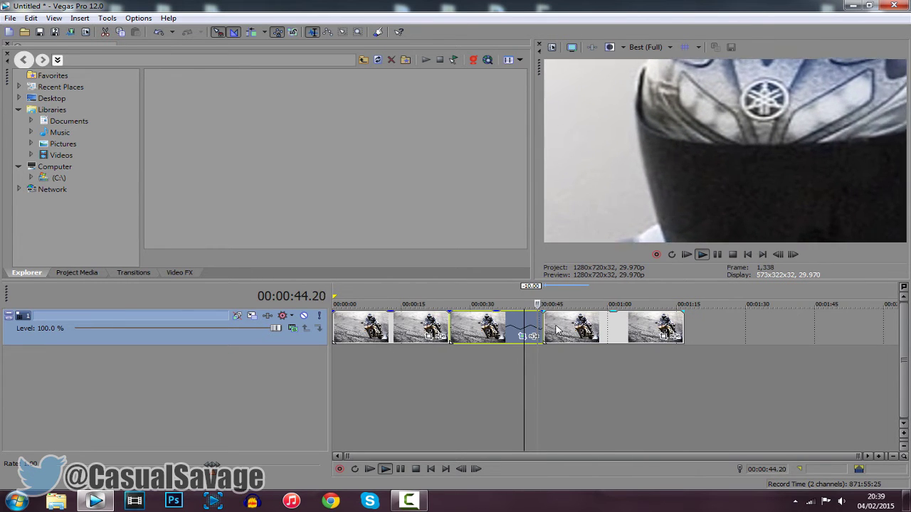